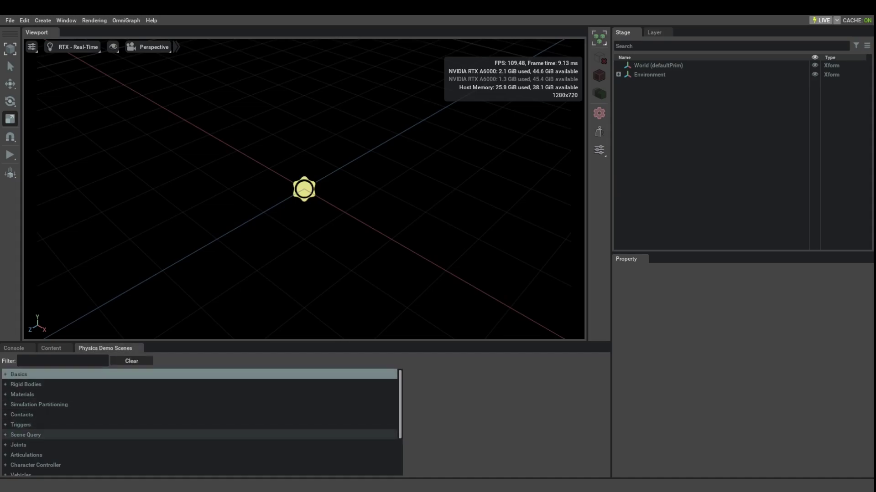
Load the Deformables > Deformable Body demo scene and start its simulation.
scroll(201, 422, "down", 3)
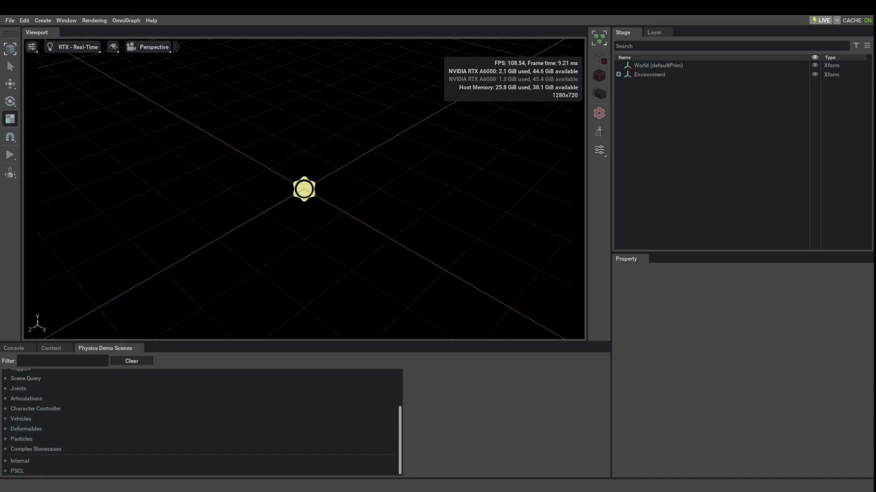
left_click(6, 429)
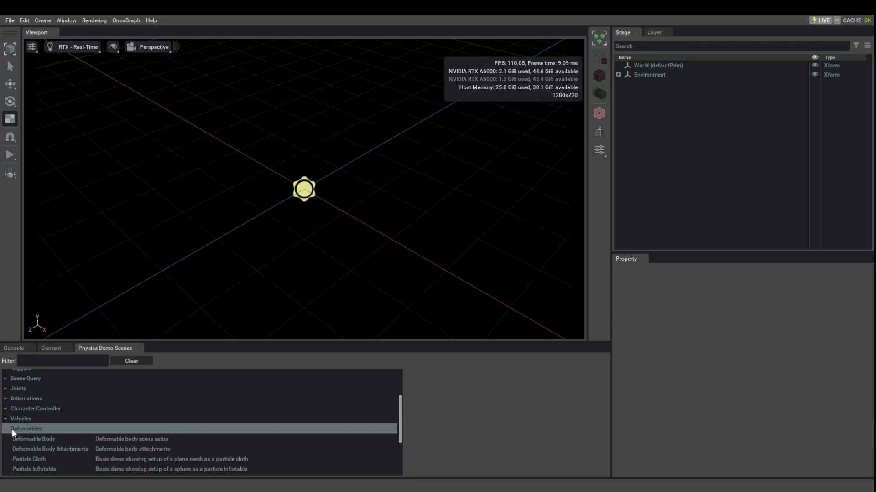
left_click(31, 440)
left_click(423, 457)
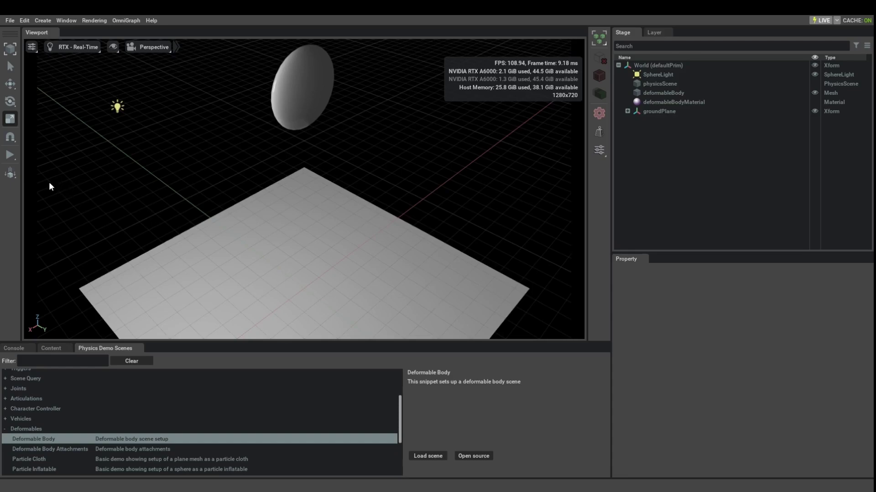
left_click(10, 155)
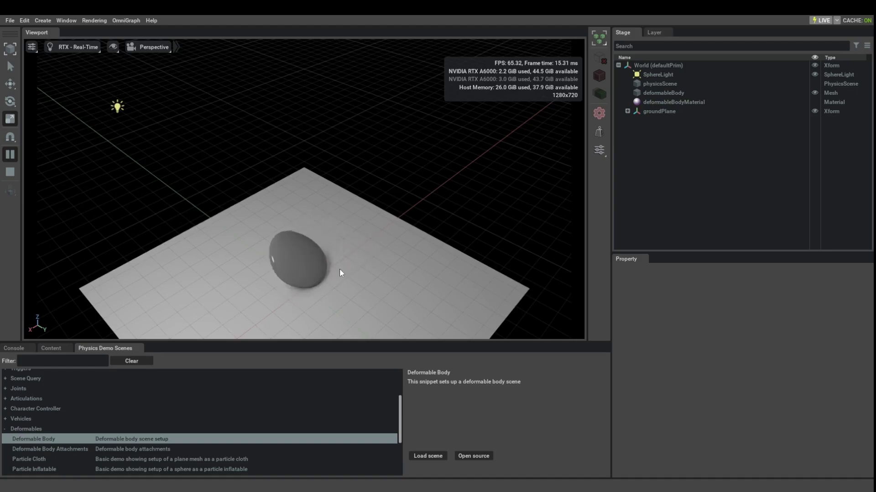
Pull the squashed deformable ellipsoid in the viewport, then stop and reset the simulation.
mouse_move(297, 271)
left_mouse_down("shift")
mouse_move(303, 242)
mouse_move(268, 224)
mouse_move(285, 214)
mouse_move(285, 206)
mouse_move(272, 212)
mouse_move(278, 187)
left_mouse_up("shift")
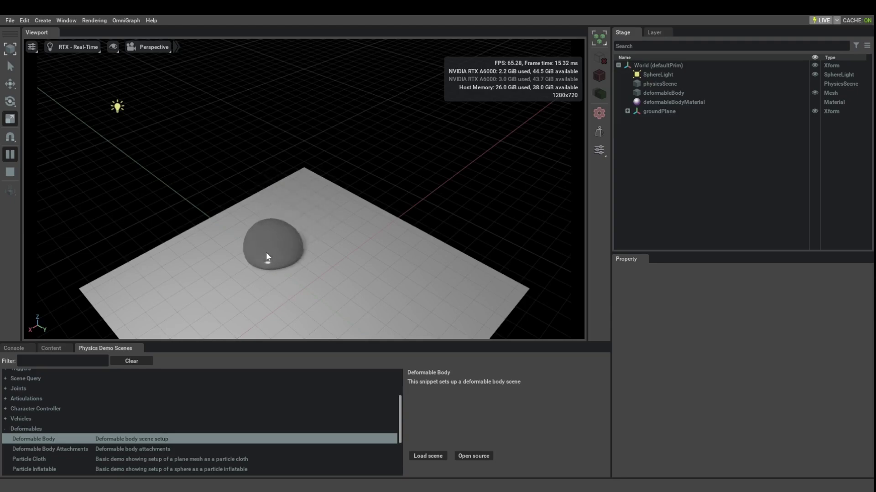
left_click(10, 173)
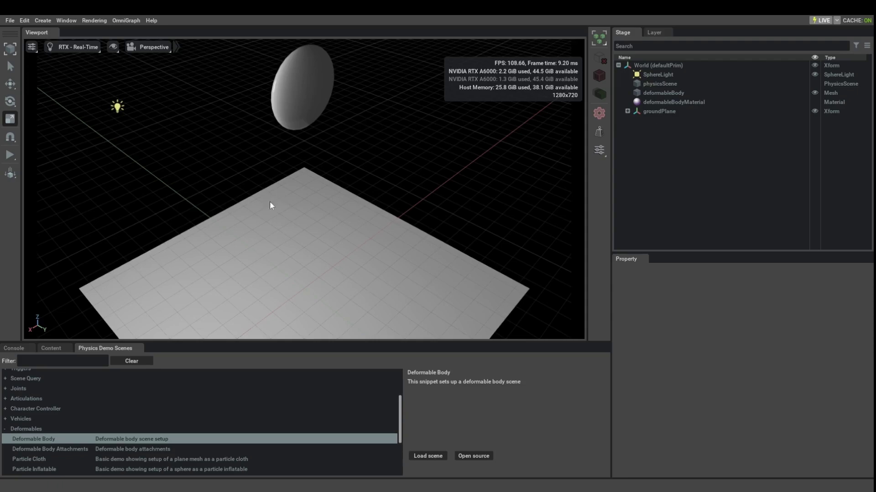
Browse the Create menu's mesh options and dismiss it without adding anything.
left_click(25, 20)
mouse_move(42, 20)
mouse_move(52, 37)
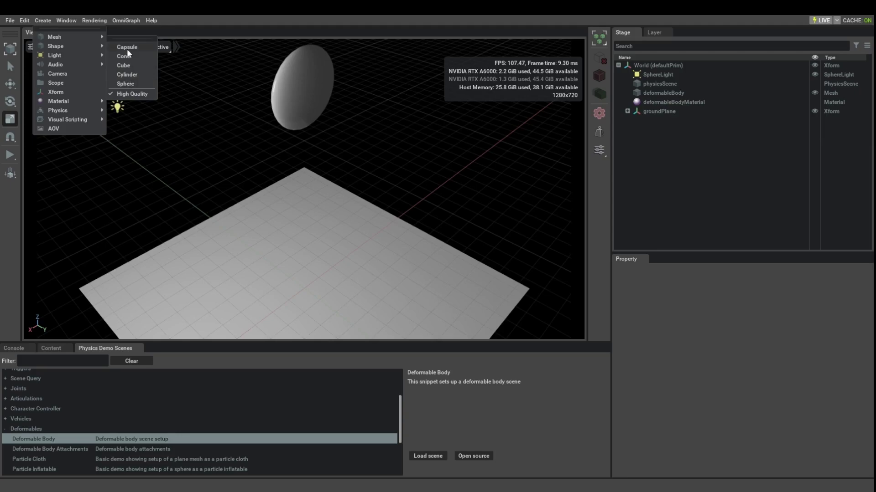
left_click(202, 86)
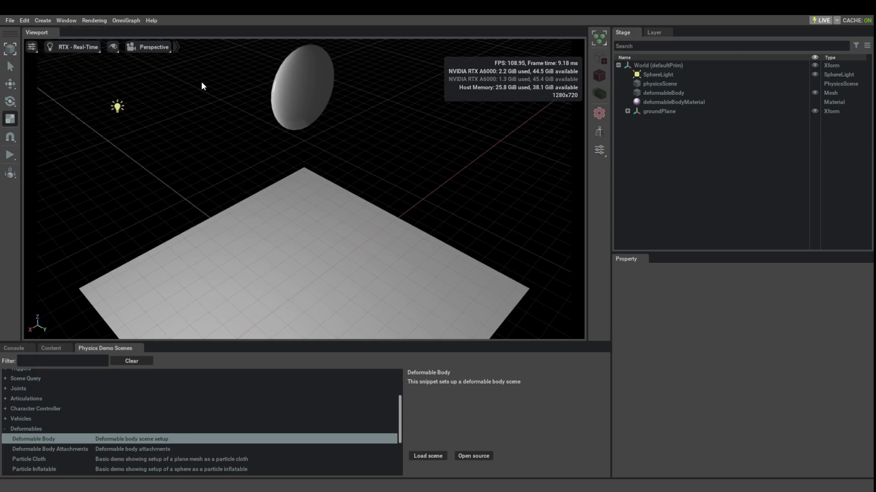
Preview the viewport in Wireframe rendering, then return it to Default.
left_click(112, 47)
left_click(82, 49)
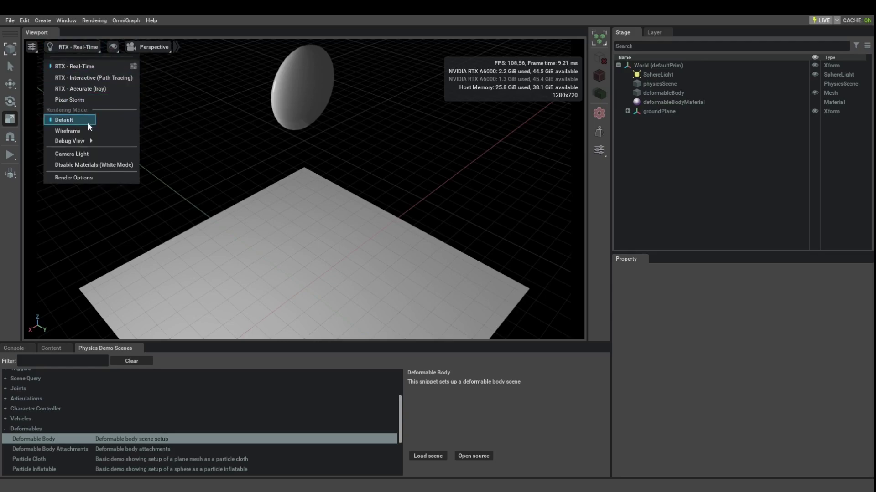
left_click(83, 132)
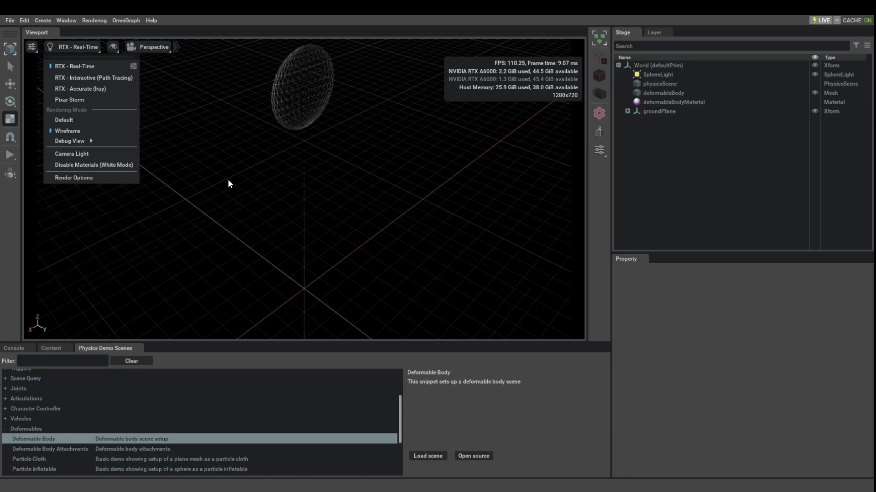
left_click(78, 121)
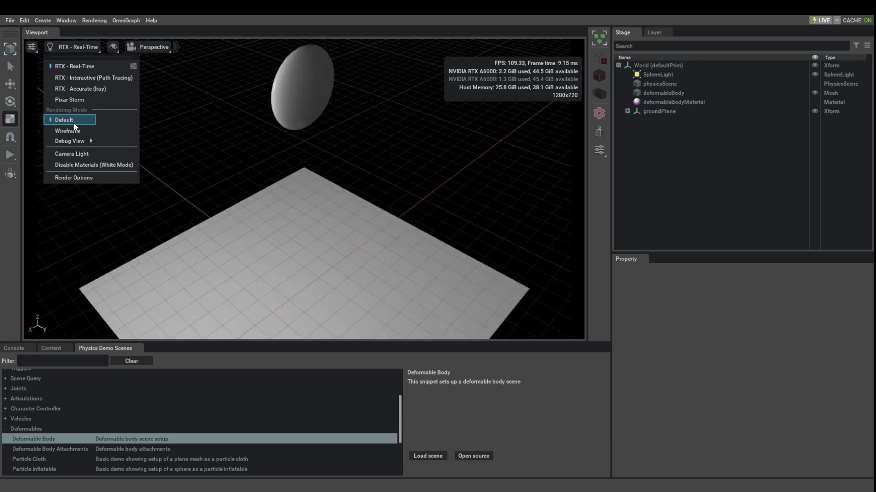
left_click(45, 22)
Add a torus mesh and lift it to Y 334.72921, Z 1021.85303 beside the ellipsoid.
mouse_move(64, 37)
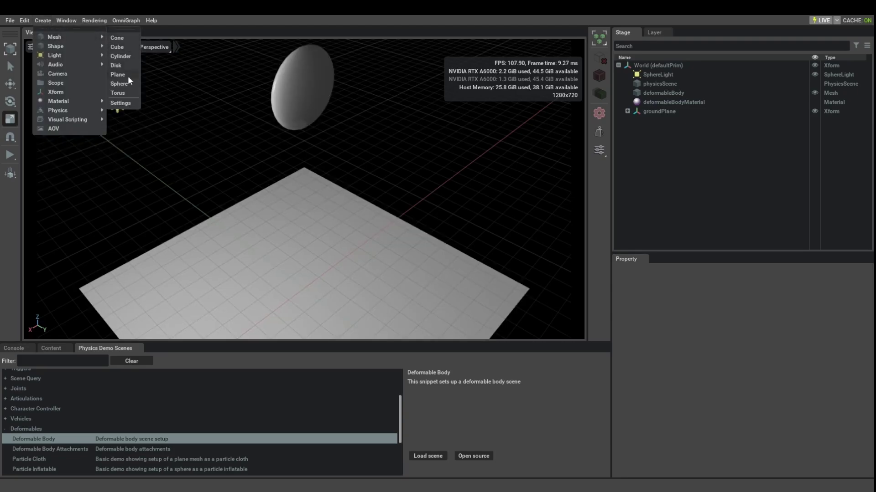
left_click(122, 92)
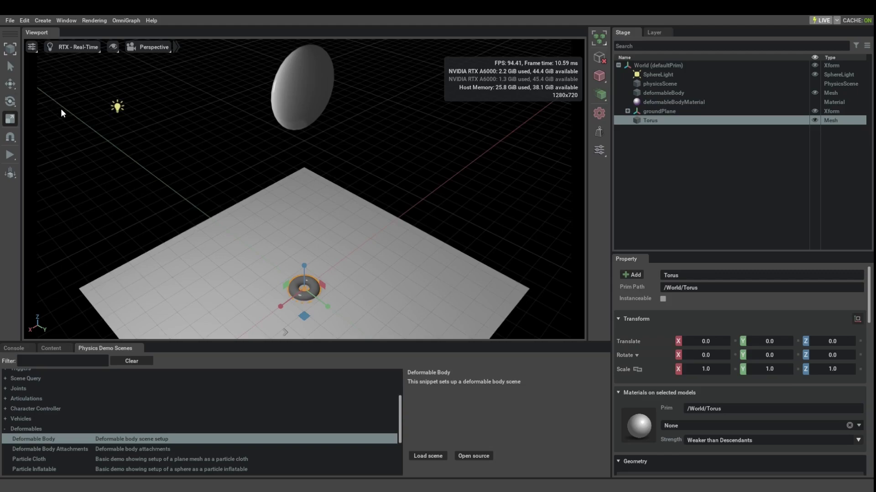
left_click(10, 100)
left_click(10, 83)
left_click_drag(322, 280, 401, 166)
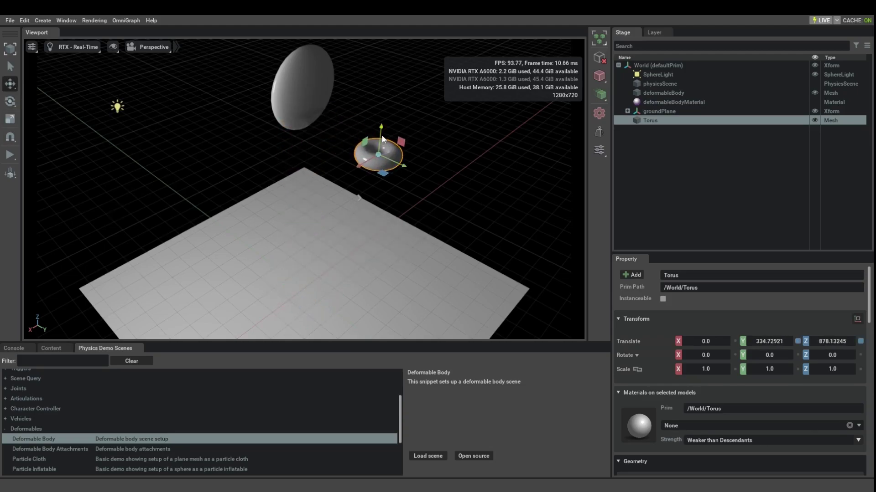
left_click_drag(371, 132, 383, 95)
Scale the torus uniformly to 2.37855 and check it in Wireframe before returning to Default.
left_click(16, 119)
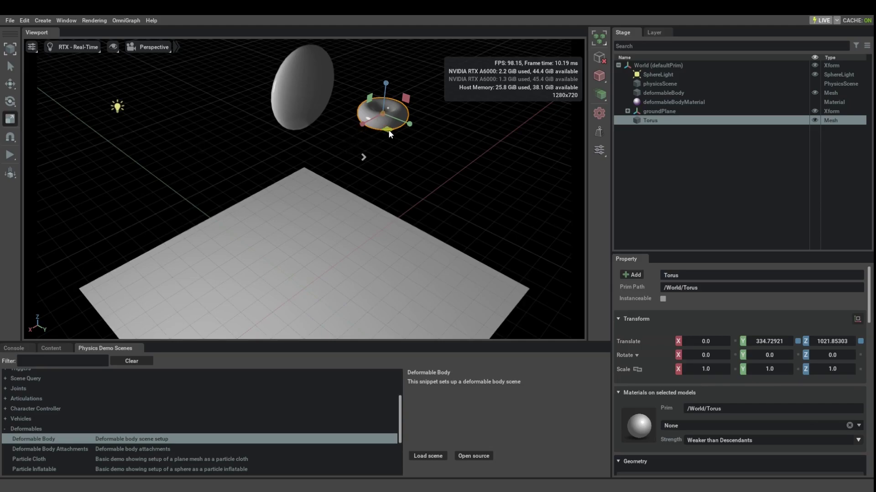
left_click_drag(387, 129, 415, 108)
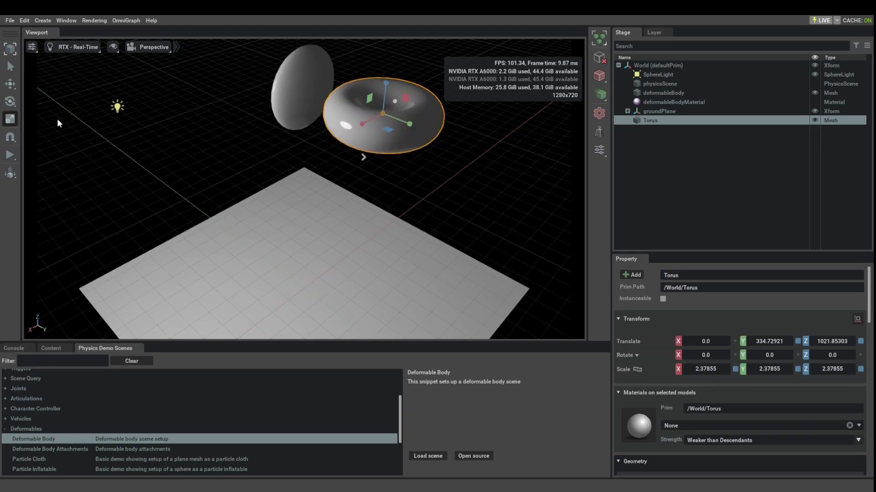
left_click(76, 47)
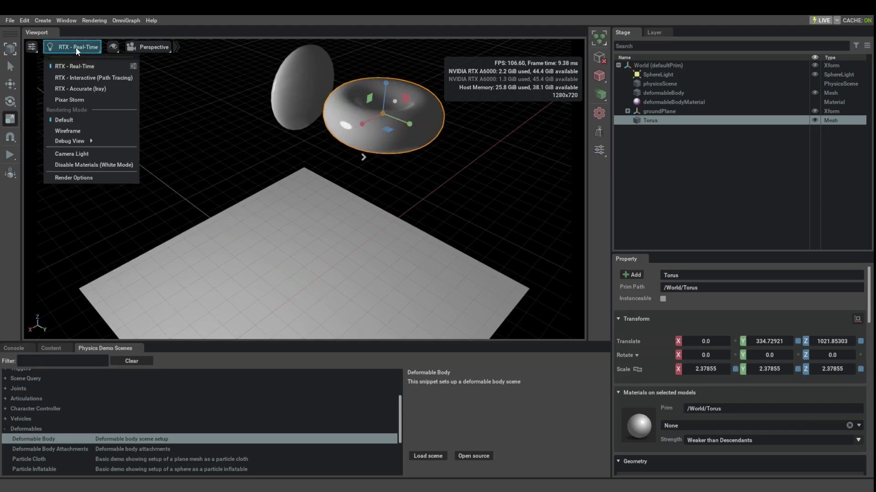
left_click(84, 131)
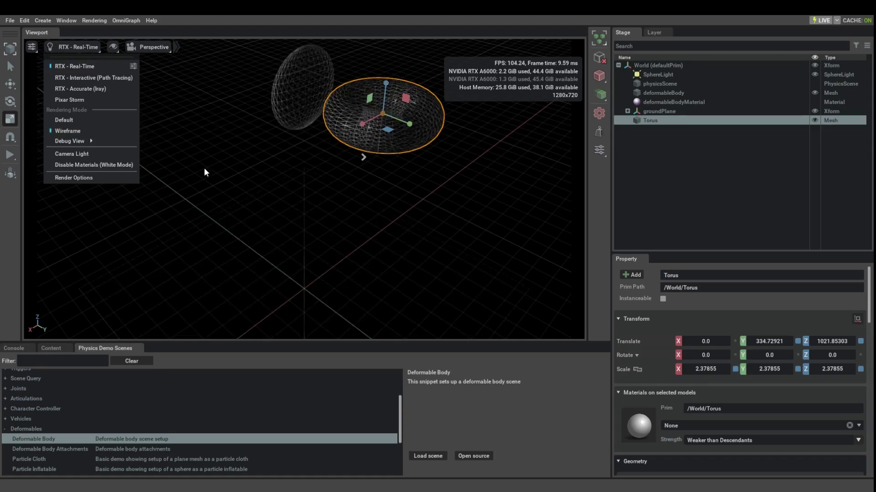
left_click(76, 122)
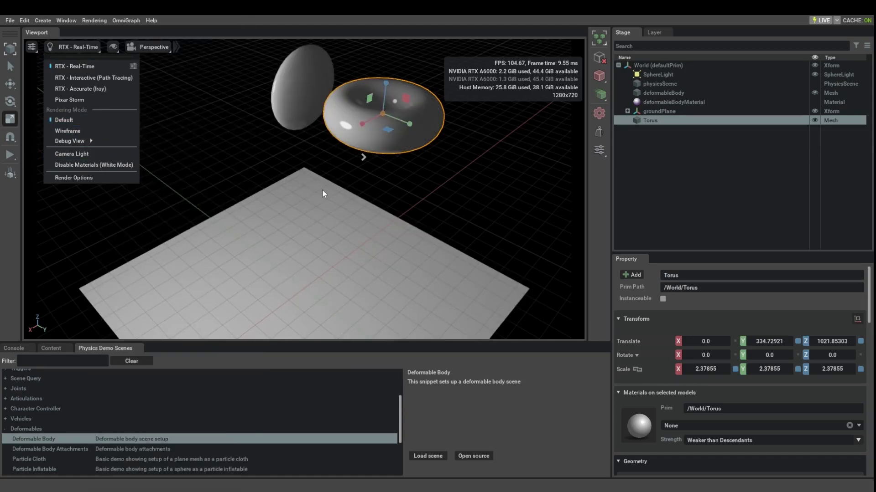
Deselect the torus and do a quick Play/Stop test run of the simulation.
left_click(180, 188)
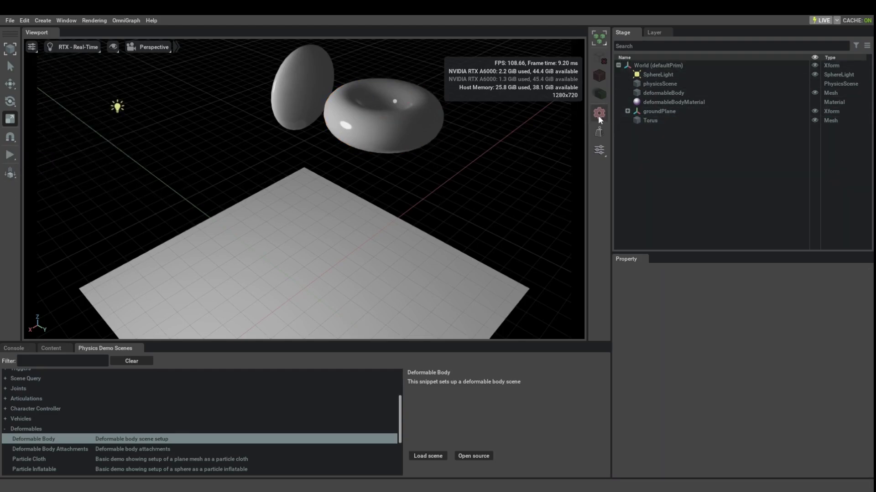
left_click(13, 158)
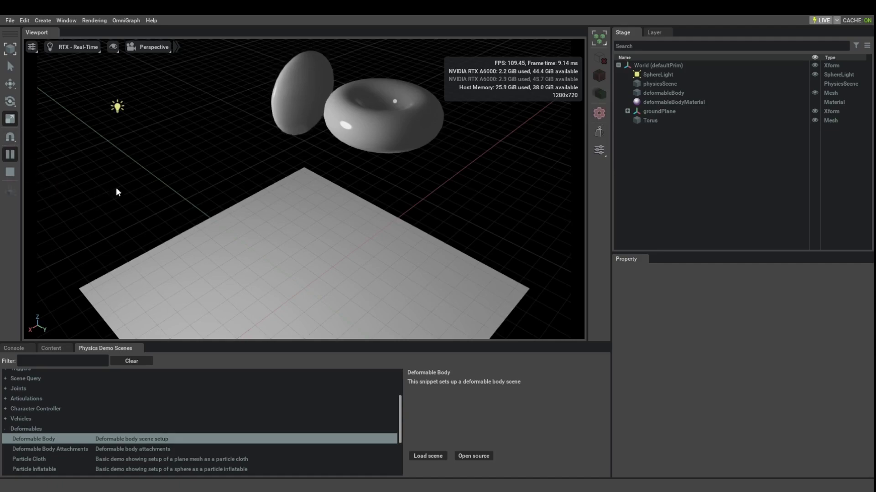
left_click(11, 173)
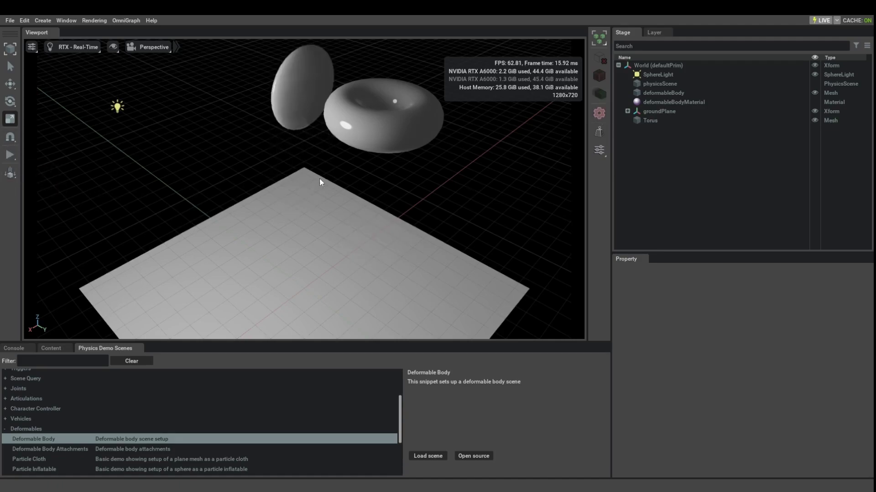
Give the torus a Deformable Body through its Add > Physics context menu.
left_click(394, 134)
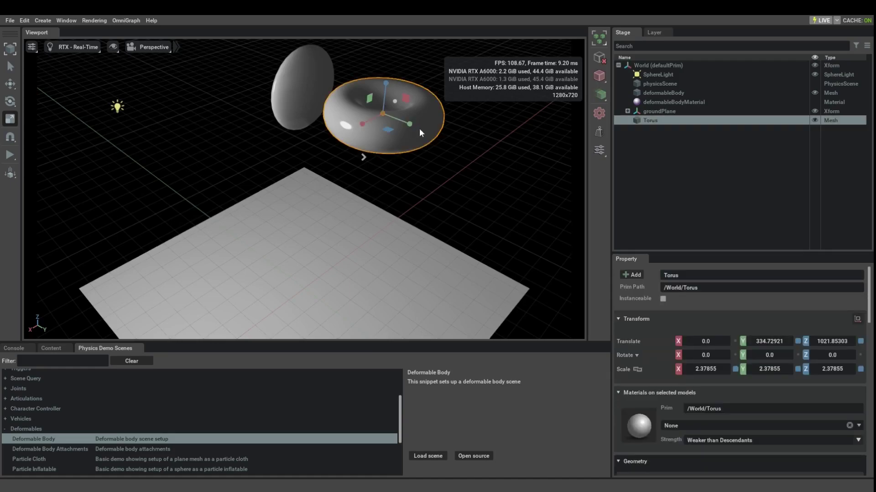
right_click(429, 113)
mouse_move(461, 141)
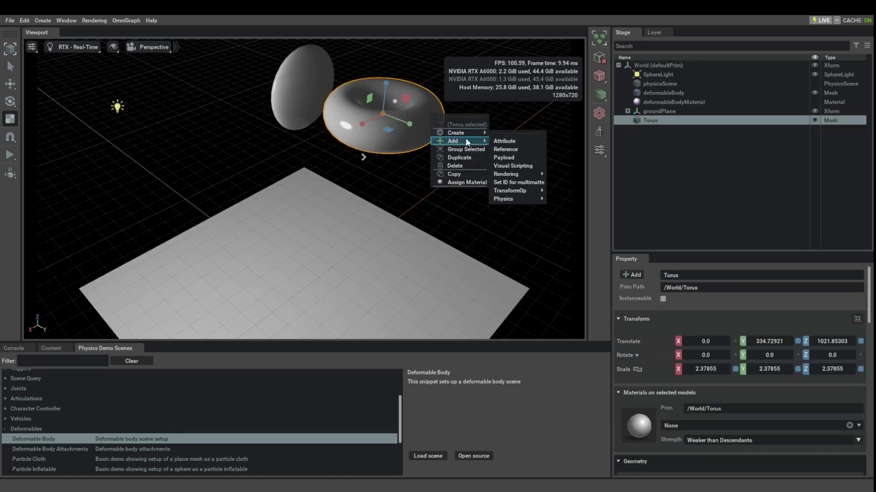
mouse_move(521, 199)
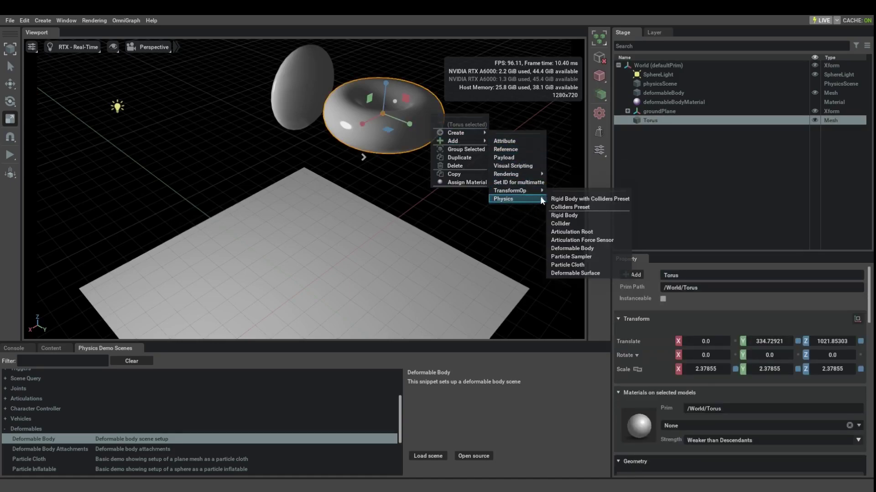
left_click(594, 249)
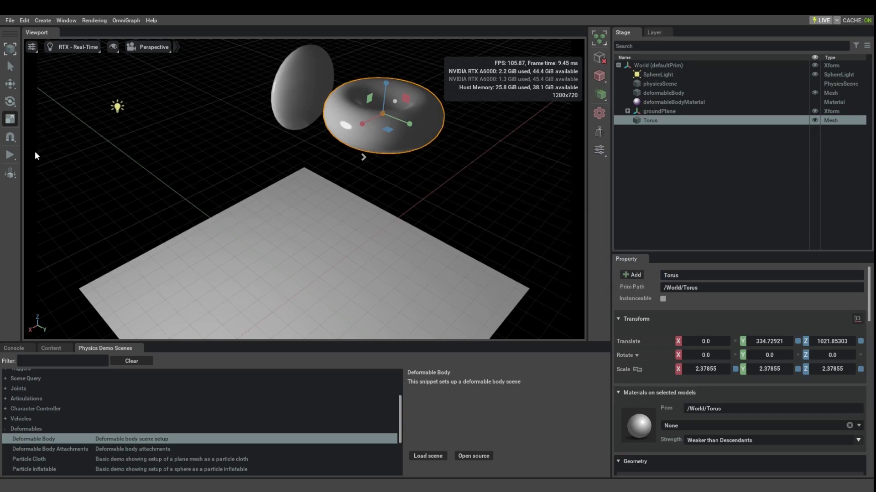
Play the simulation, dolly the camera back, and tug the falling deformable torus.
left_click(10, 155)
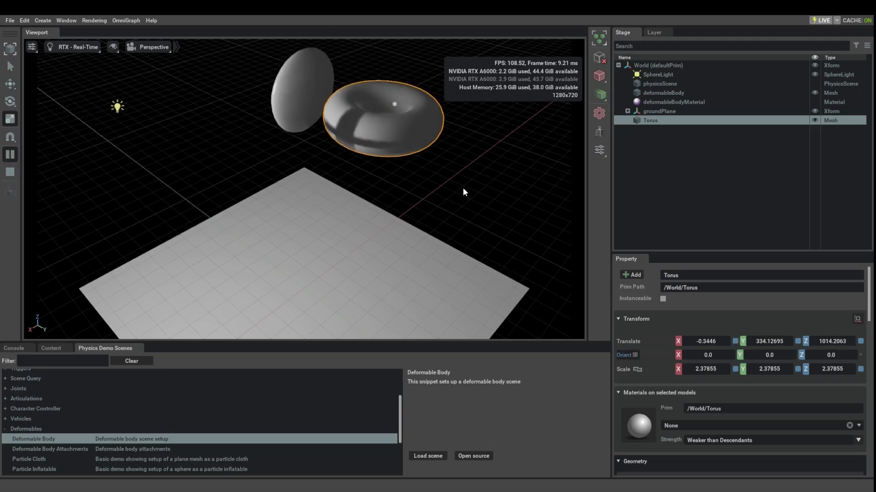
scroll(491, 222, "down", 5)
left_click_drag(417, 250, 401, 155, "shift")
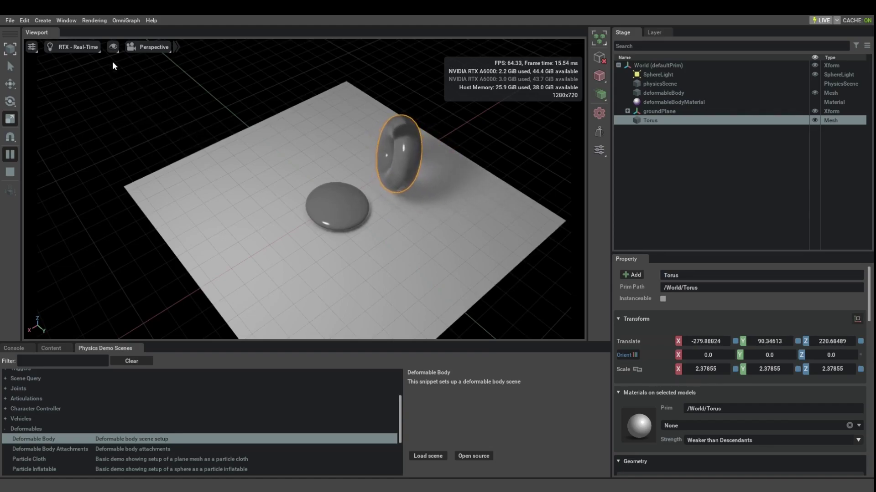
left_click(113, 47)
mouse_move(139, 91)
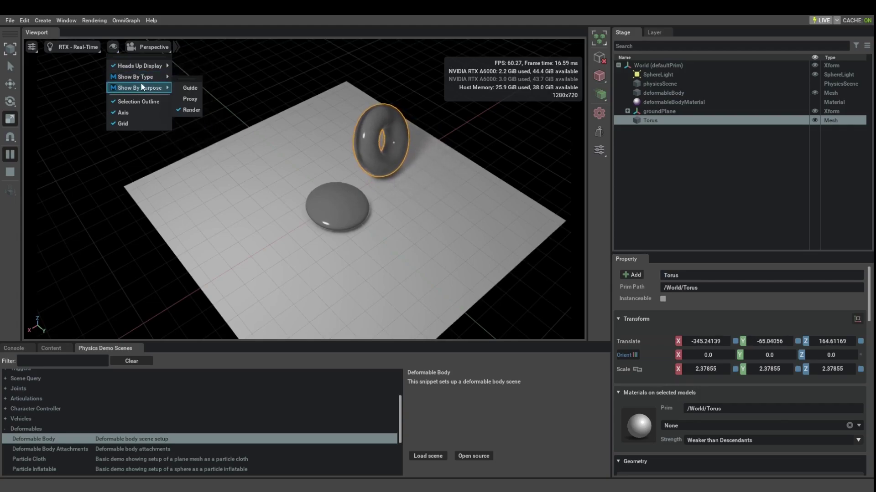
Show the Deformable Body simulation mesh for the Selected torus under Show By Type > Physics.
mouse_move(191, 135)
mouse_move(258, 158)
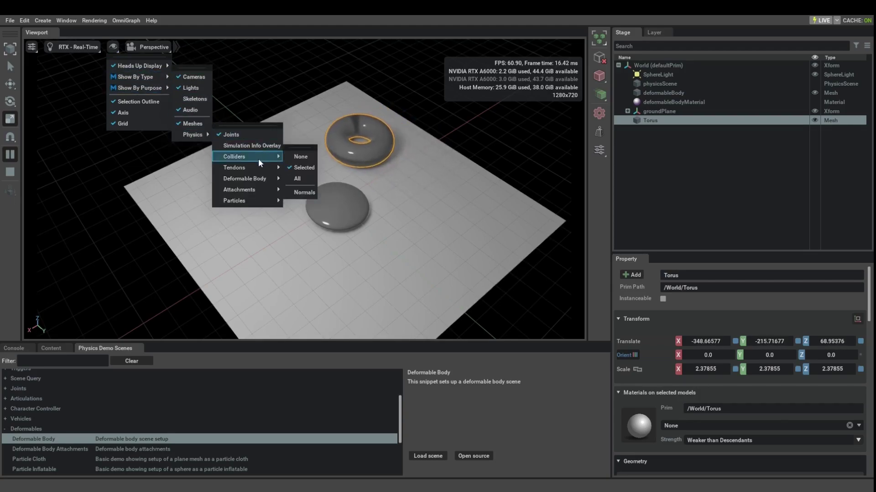
mouse_move(255, 177)
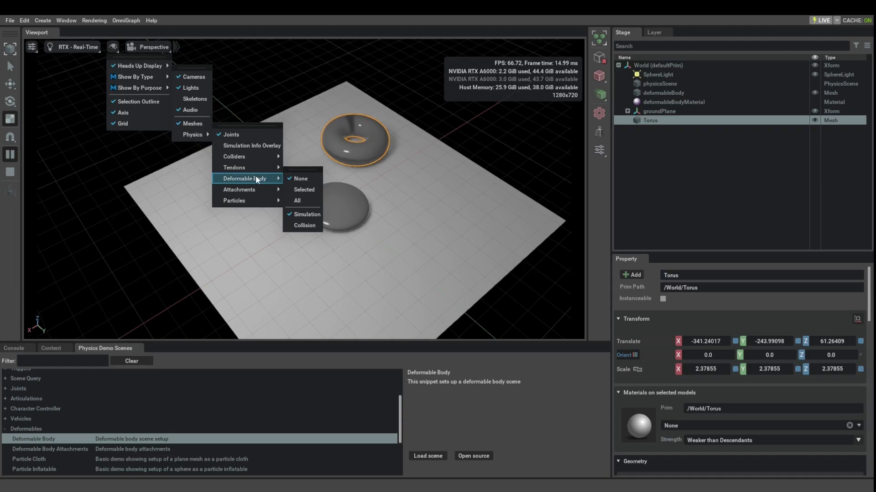
left_click(308, 190)
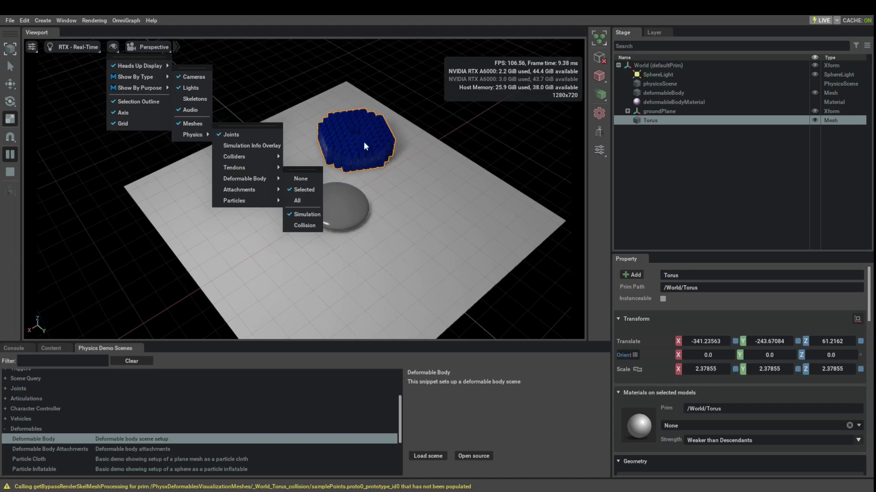
left_click(465, 161)
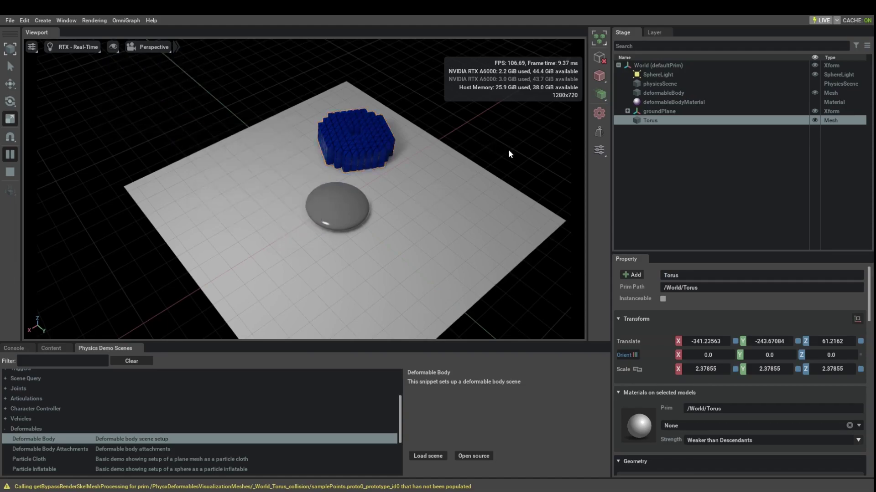
Fly closer and select the flat deformable body, then the torus, to compare their voxel meshes.
left_click(499, 148)
right_click_drag(496, 169, 354, 111)
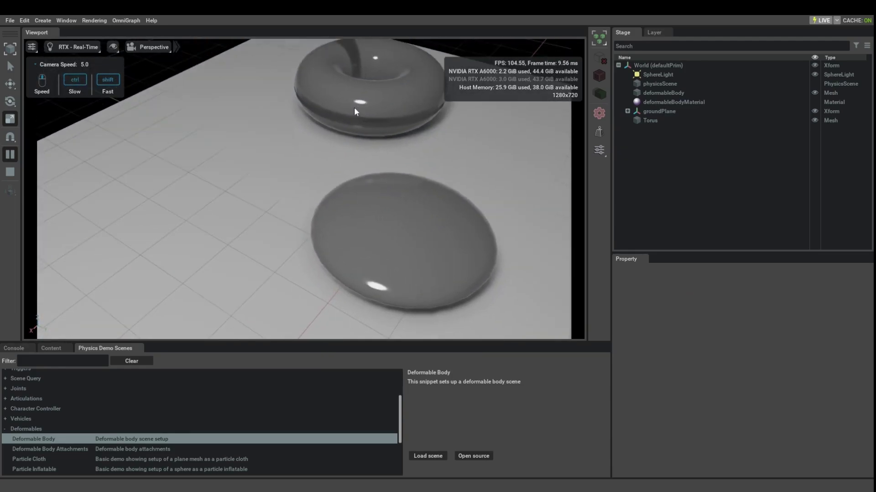
left_click(402, 129)
right_click_drag(392, 199, 342, 218)
left_click(316, 245)
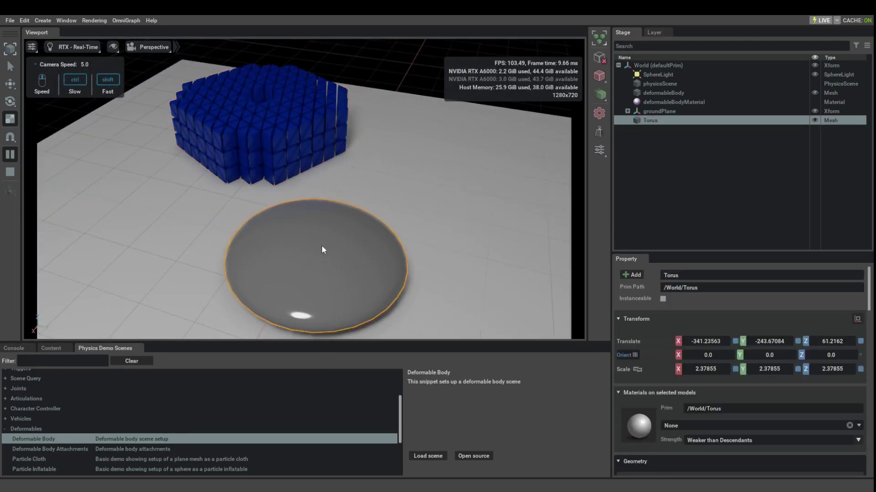
right_click_drag(315, 245, 343, 263)
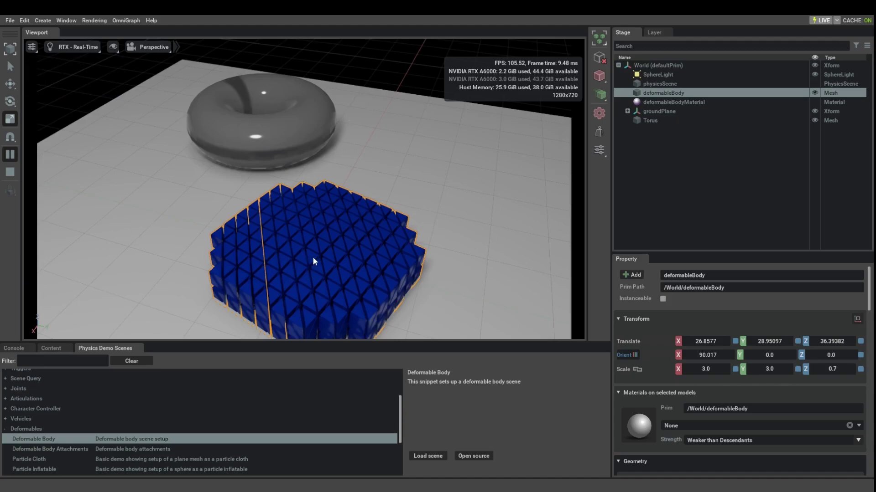
left_click(272, 144)
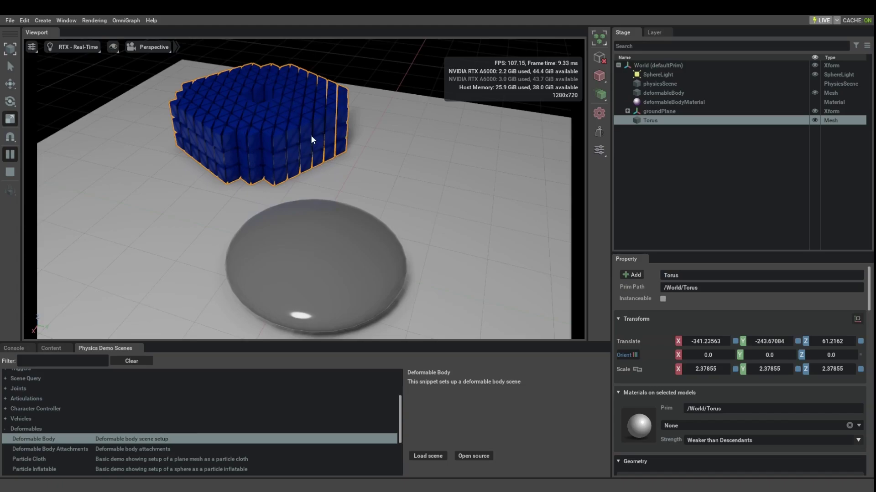
left_click(113, 47)
Enable the Deformable Body Collision display so deformables show green collision meshes.
mouse_move(130, 89)
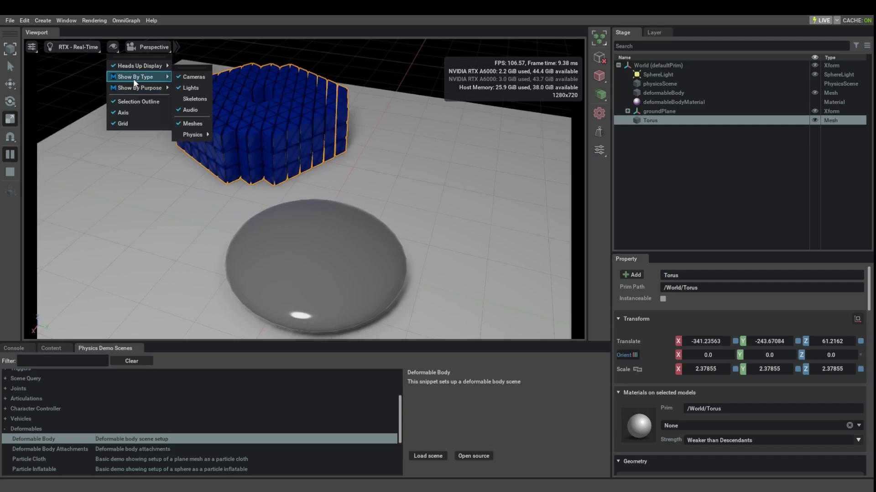
mouse_move(194, 135)
mouse_move(261, 179)
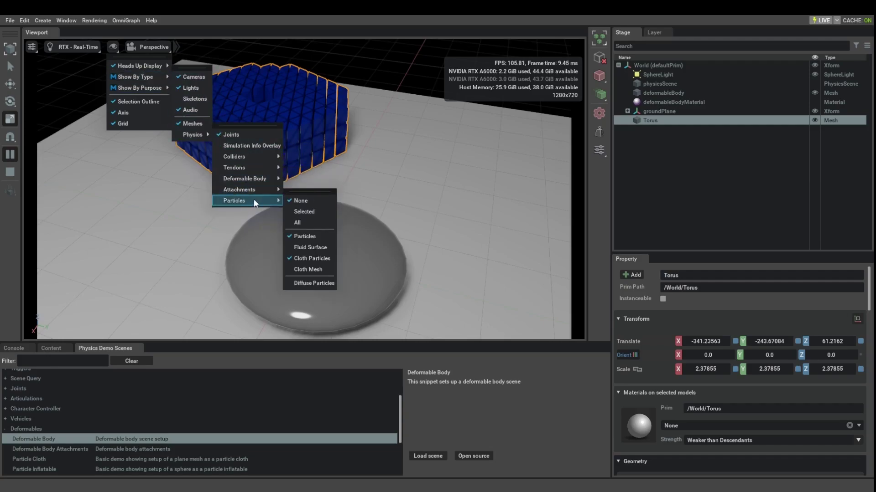
left_click(313, 226)
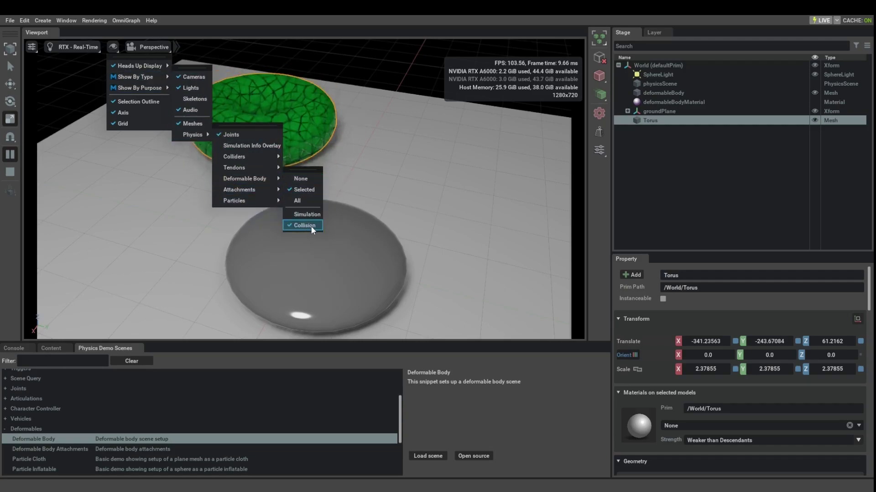
left_click(365, 109)
Squash the torus, select each deformable in turn, and inspect deformableBodyMaterial's physics properties.
mouse_move(299, 144)
left_mouse_down("shift")
mouse_move(293, 103)
mouse_move(292, 119)
mouse_move(253, 117)
left_mouse_up("shift")
left_click(253, 117)
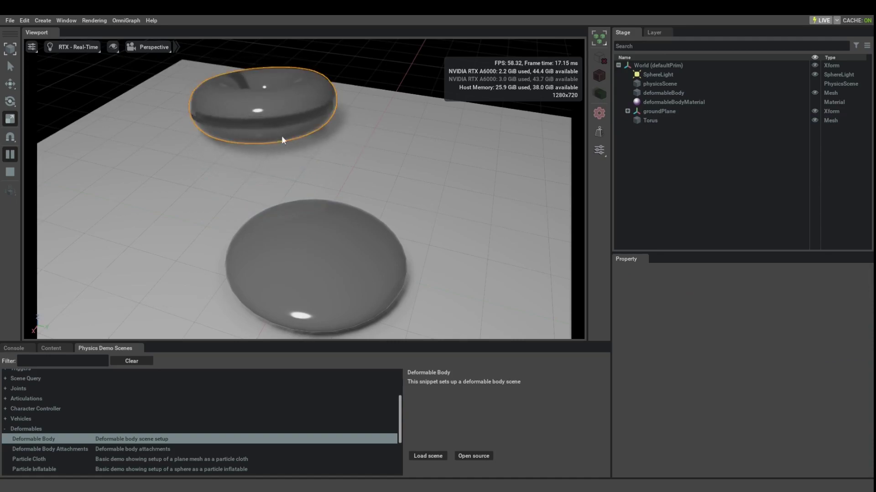
left_click(344, 241)
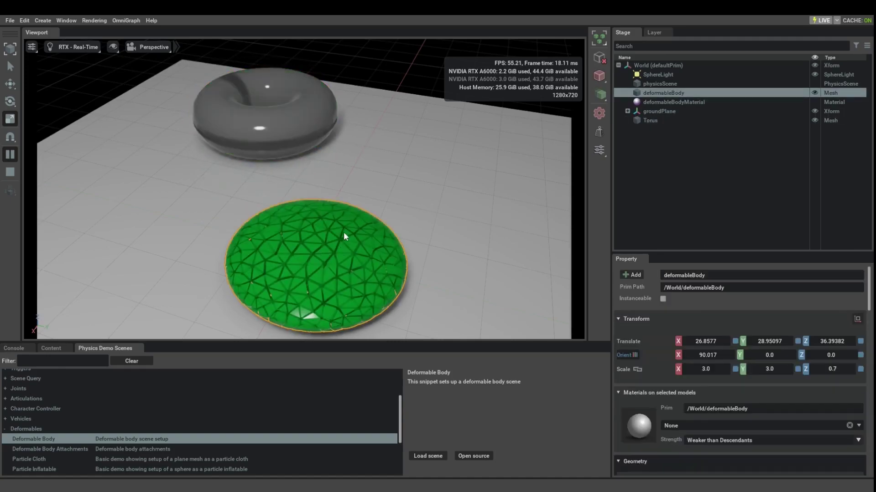
left_click(283, 133)
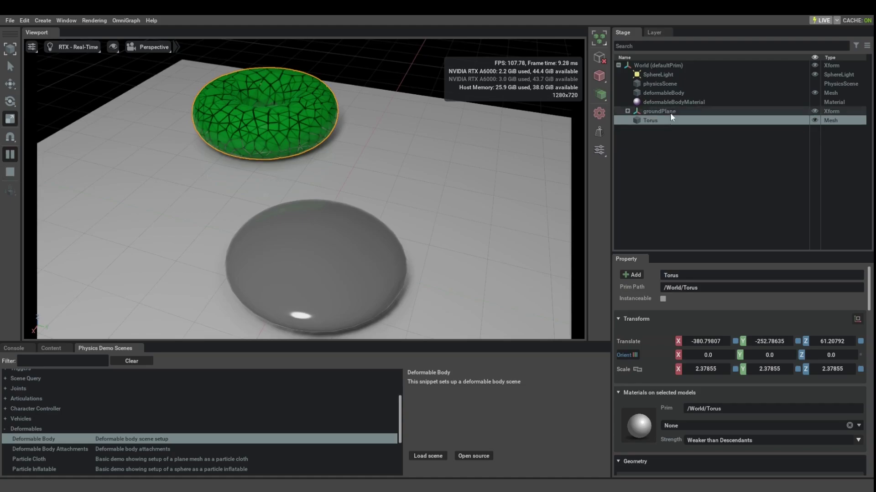
left_click(677, 103)
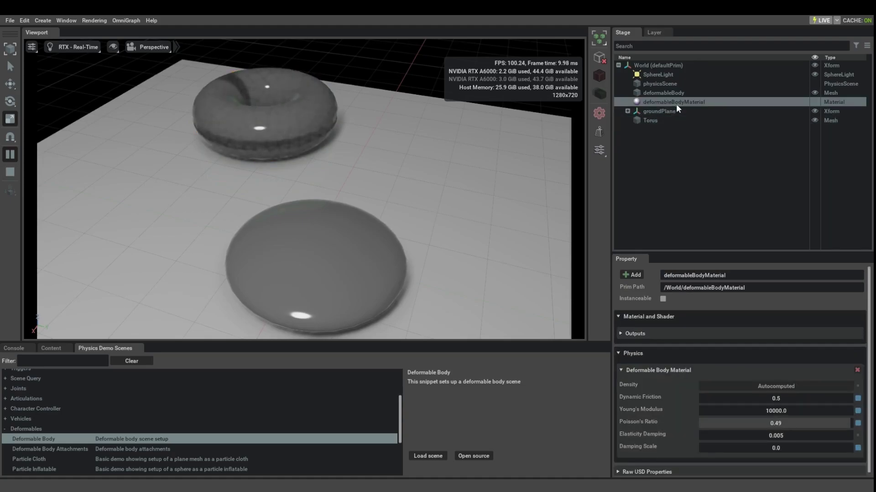
Create a Physics Material with Deformable Body Material enabled (Young's Modulus 500000.0, Poisson's Ratio 0.45).
left_click(46, 21)
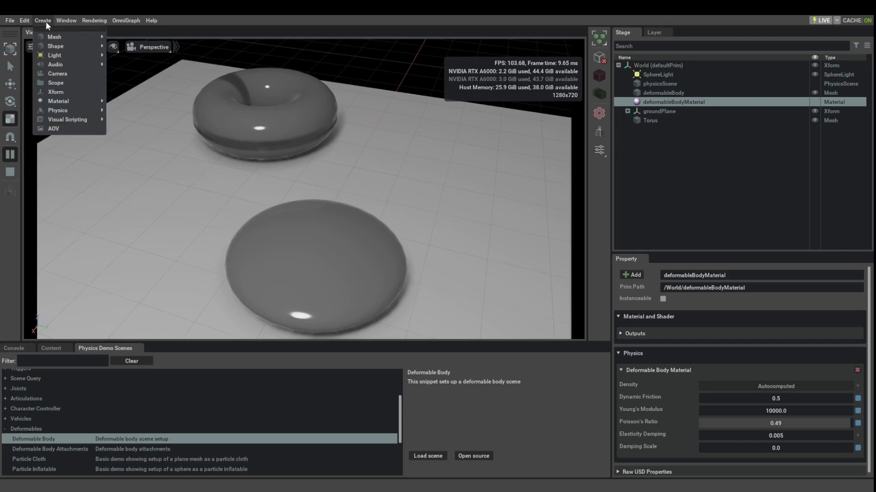
mouse_move(70, 109)
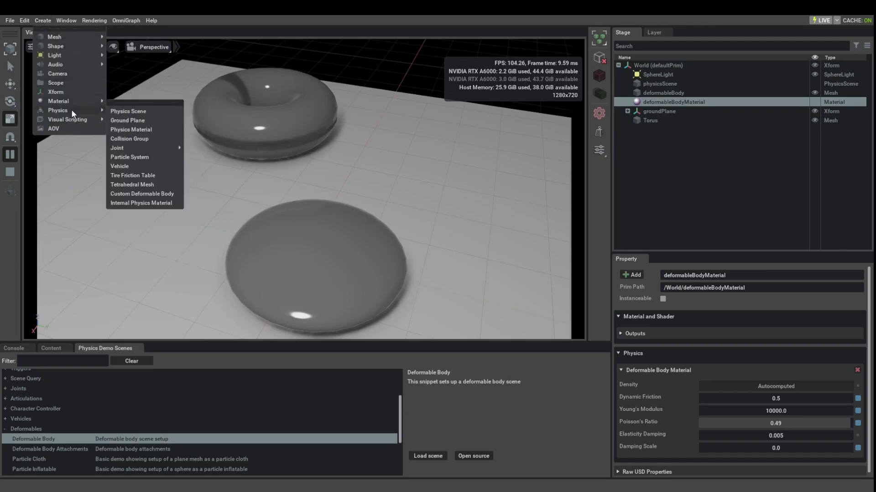
left_click(159, 130)
left_click(371, 247)
left_click(422, 272)
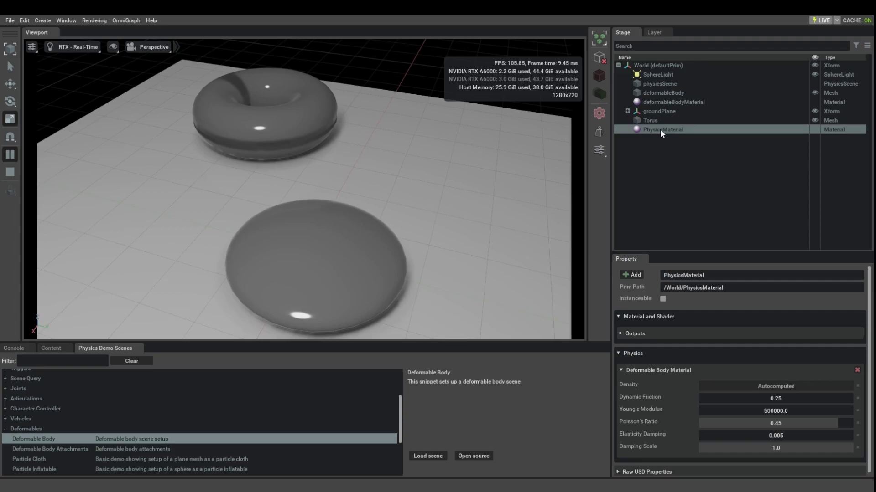
Apply PhysicsMaterial and deformableBodyMaterial to the torus, then review its deformable body settings.
left_click_drag(660, 130, 275, 127)
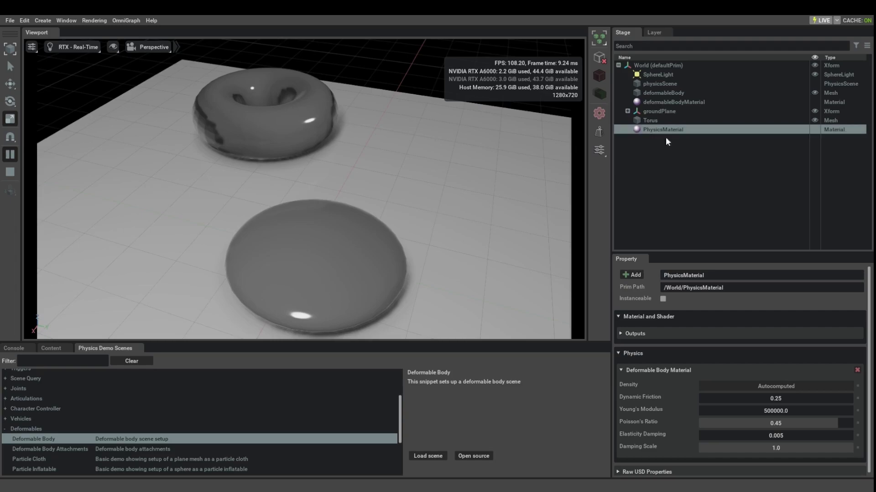
left_click_drag(666, 102, 262, 127)
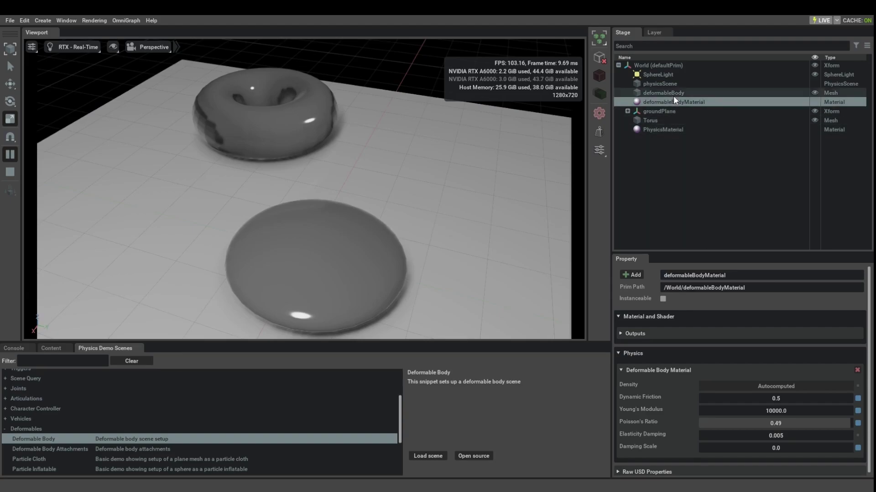
left_click(232, 147)
scroll(716, 353, "down", 5)
scroll(718, 354, "down", 10)
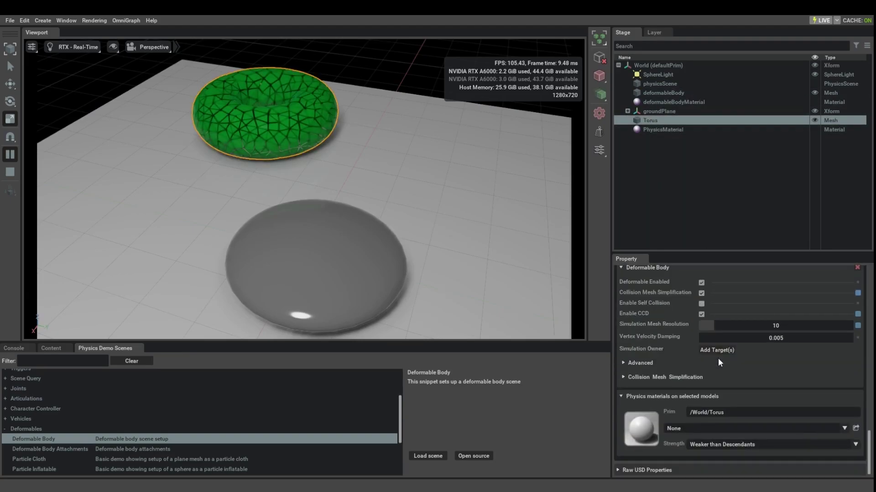
scroll(732, 387, "up", 5)
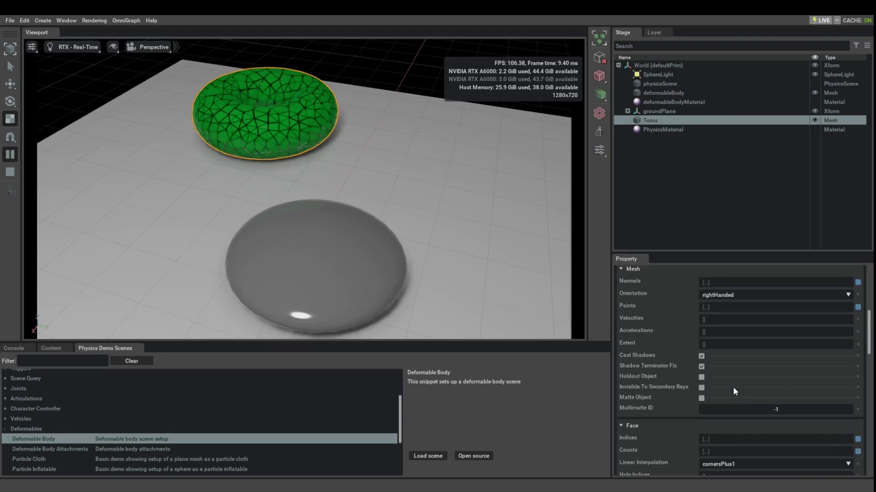
scroll(733, 391, "up", 5)
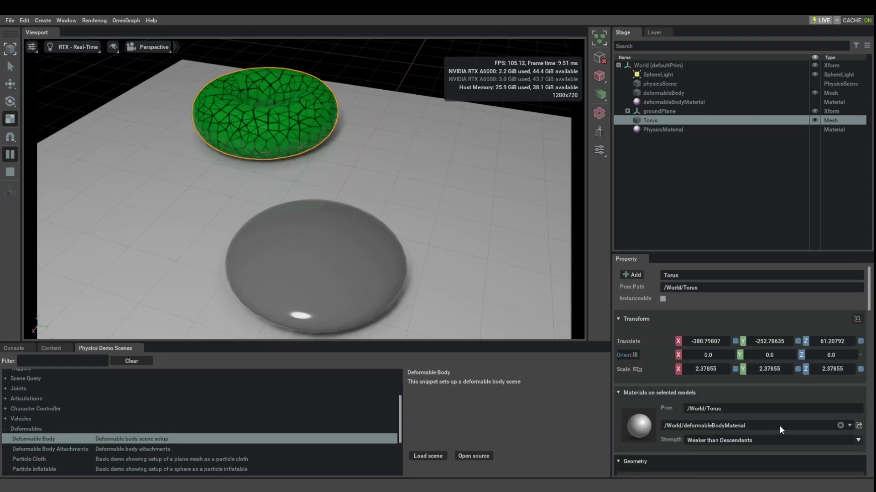
scroll(774, 426, "down", 10)
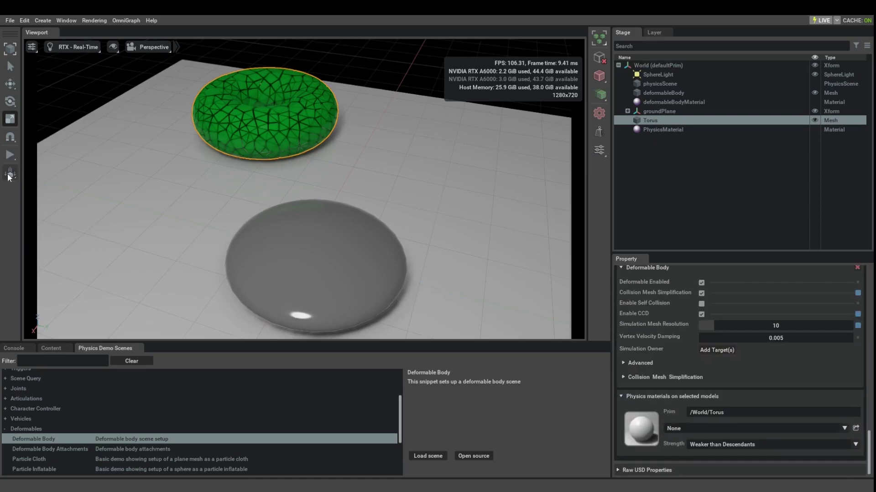
Restart the simulation and pull the falling torus upward to stretch it.
left_click(9, 172)
scroll(637, 321, "up", 3)
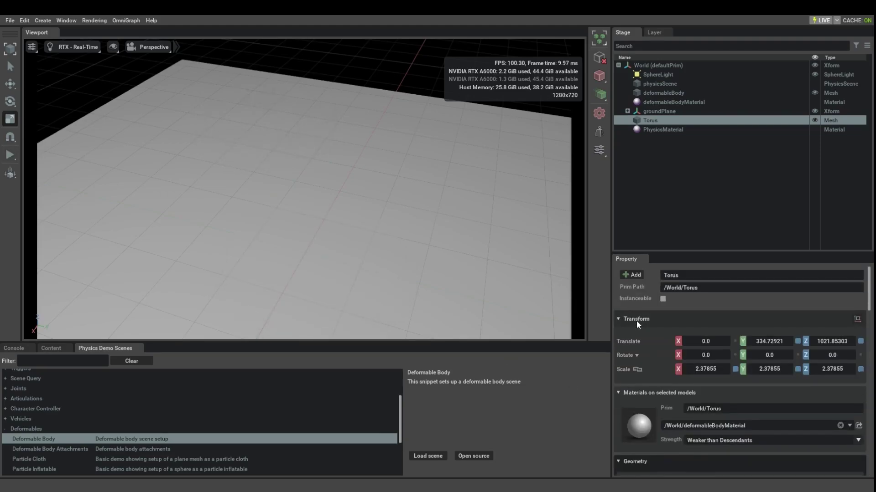
left_click(9, 155)
right_click_drag(301, 165, 215, 237)
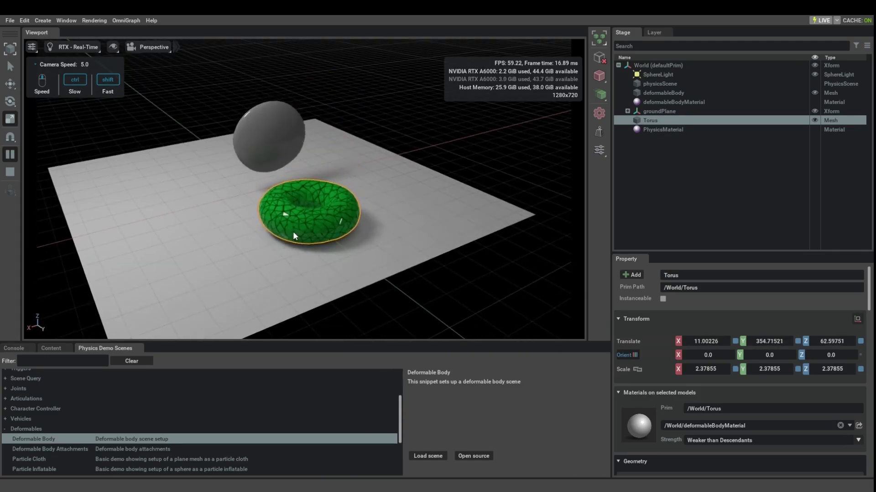
mouse_move(305, 225)
left_mouse_down("shift")
mouse_move(325, 97)
mouse_move(319, 110)
left_mouse_up("shift")
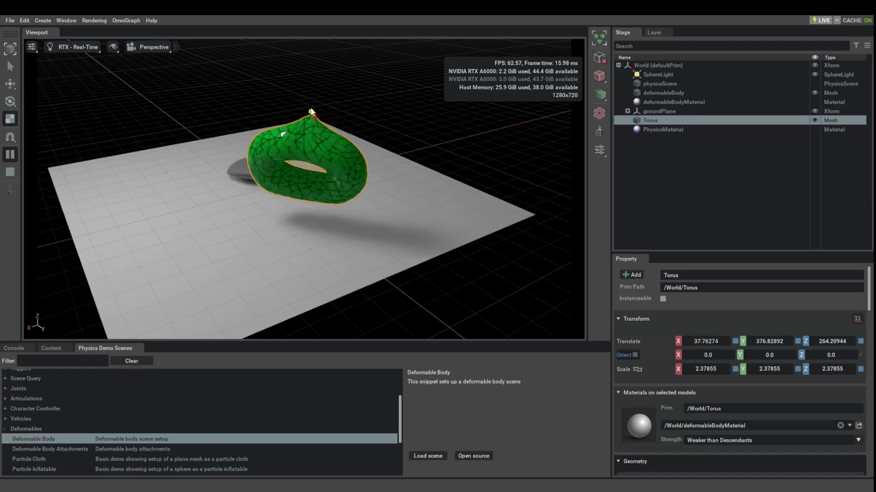